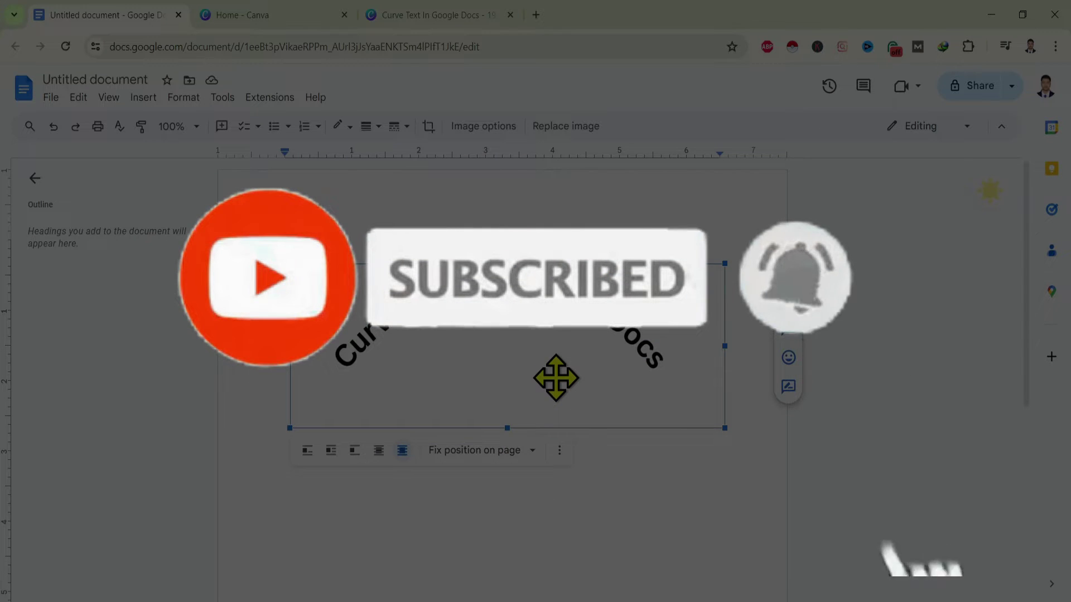
- Select and delete all content so the Google Docs page is empty
drag(556, 379, 560, 338)
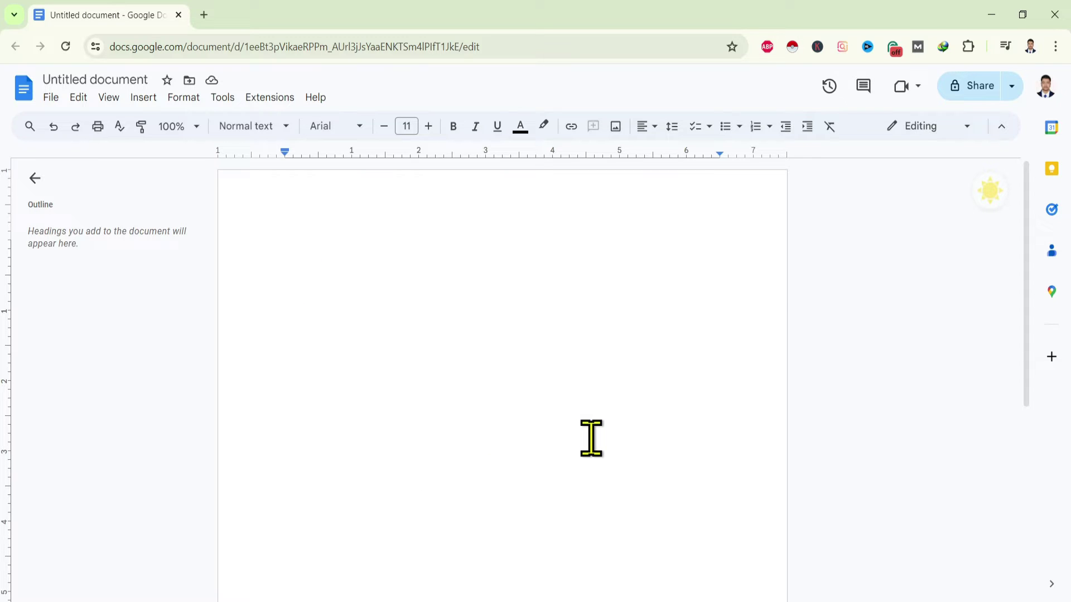
key(ctrl+a)
key(BackSpace)
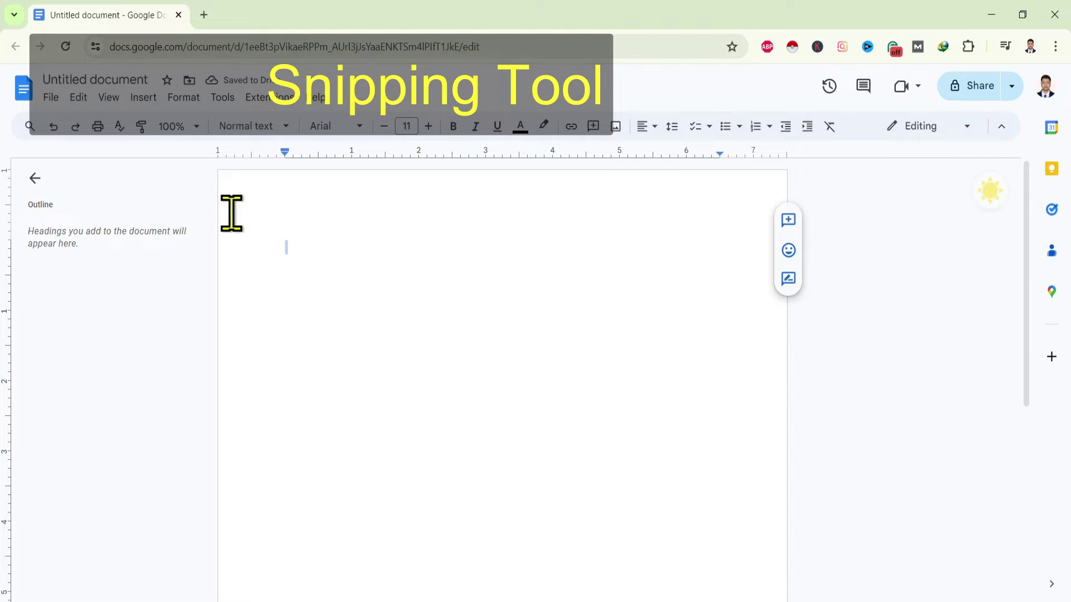
key(BackSpace)
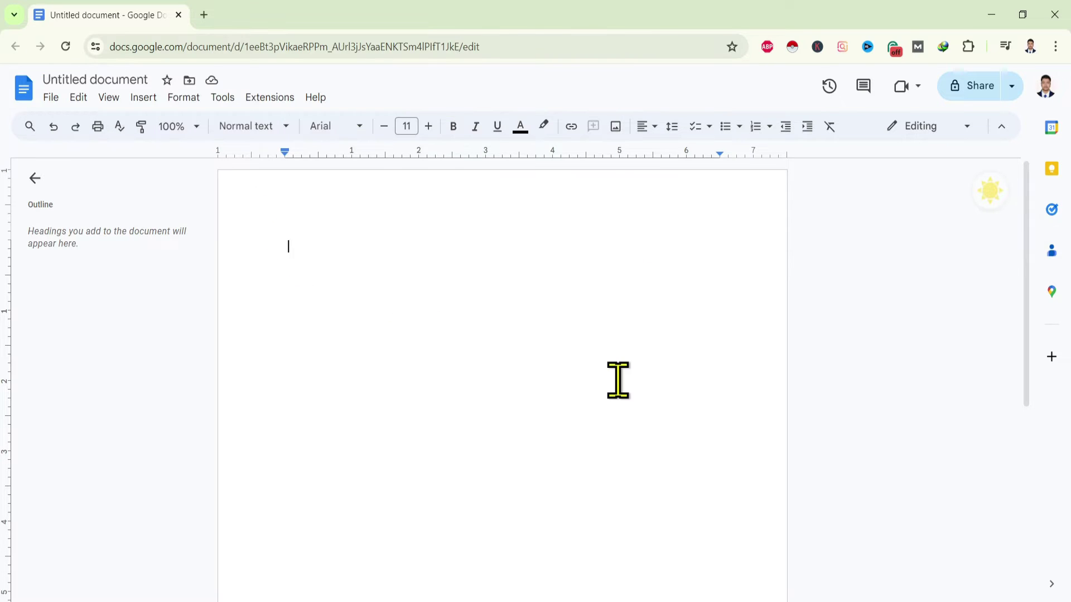
- Go to the Canva website in a new browser tab
click(204, 15)
text(can)
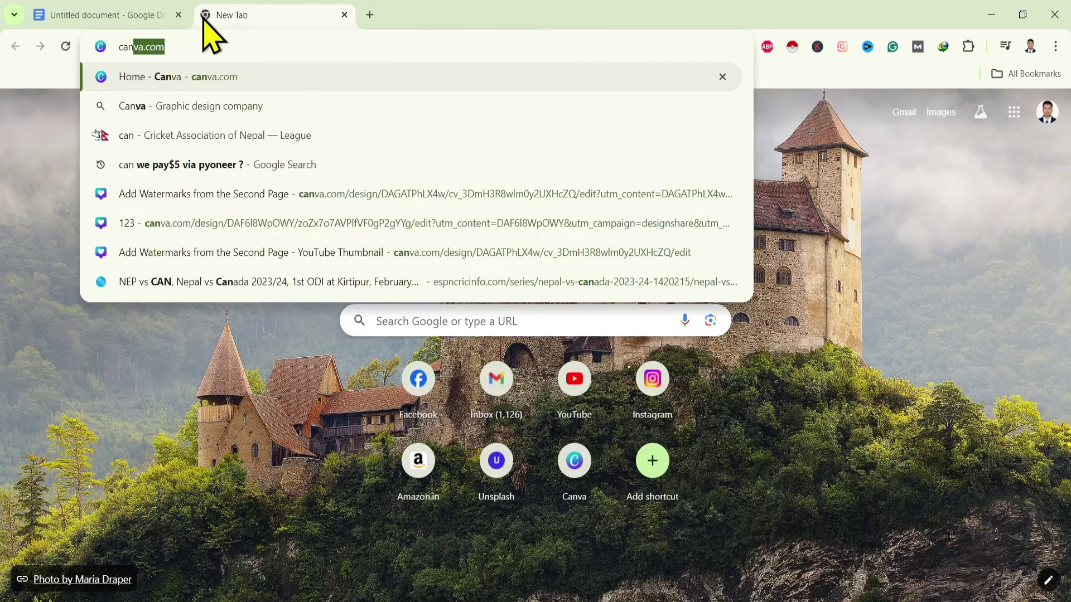
key(Return)
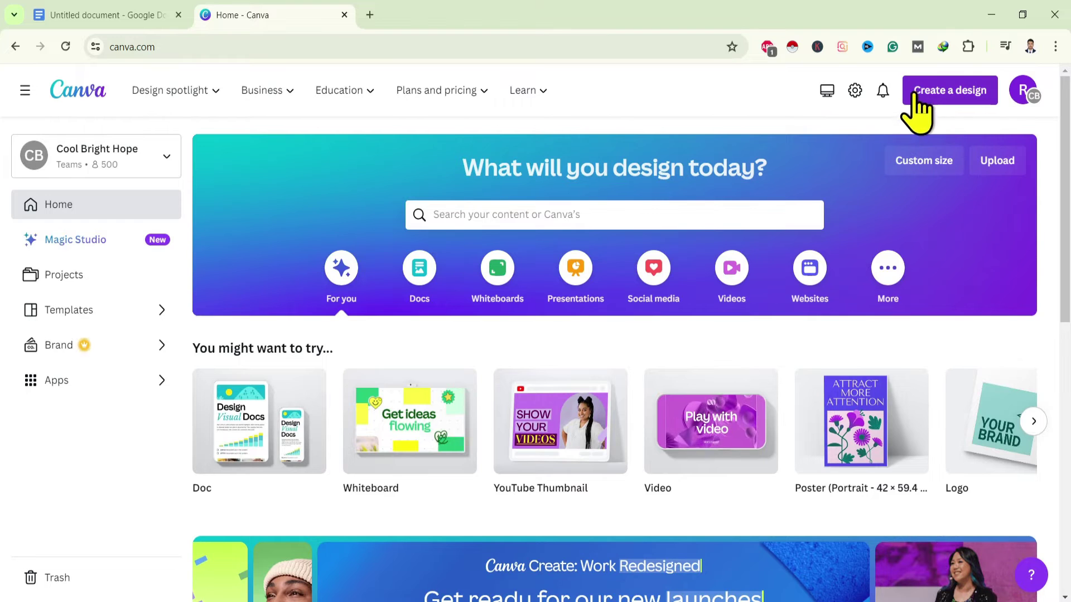
- Create a custom-size Canva design of 1920 × 1080 px
click(939, 91)
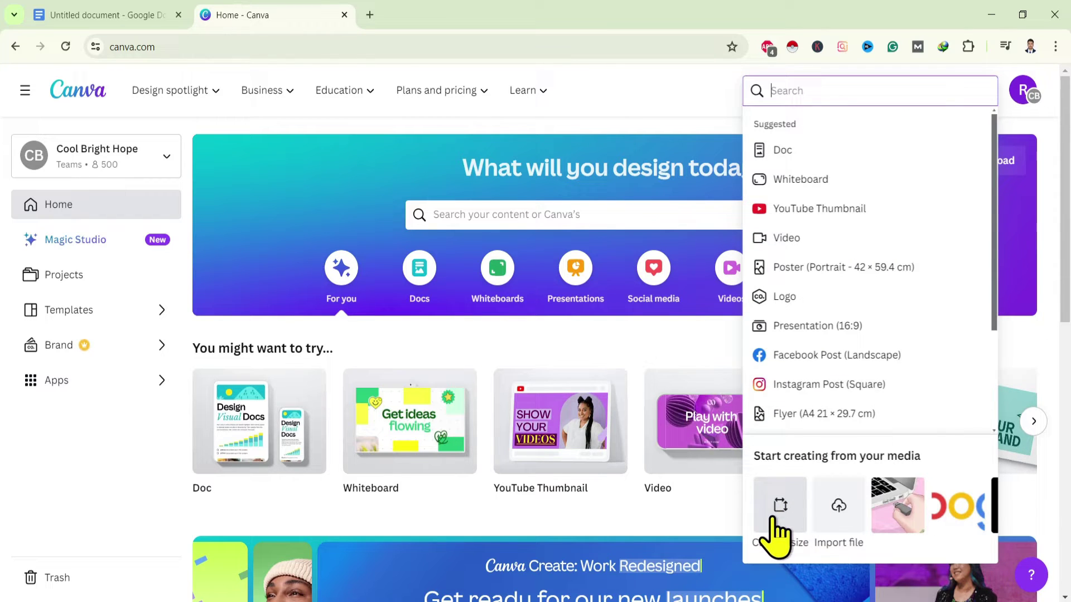
click(782, 516)
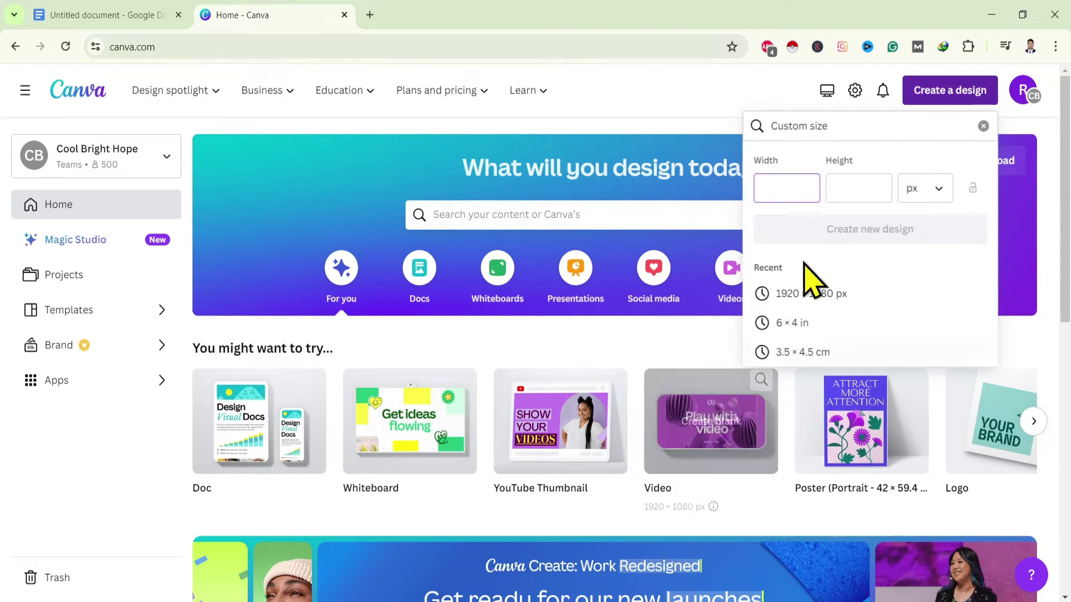
click(787, 188)
text(1920)
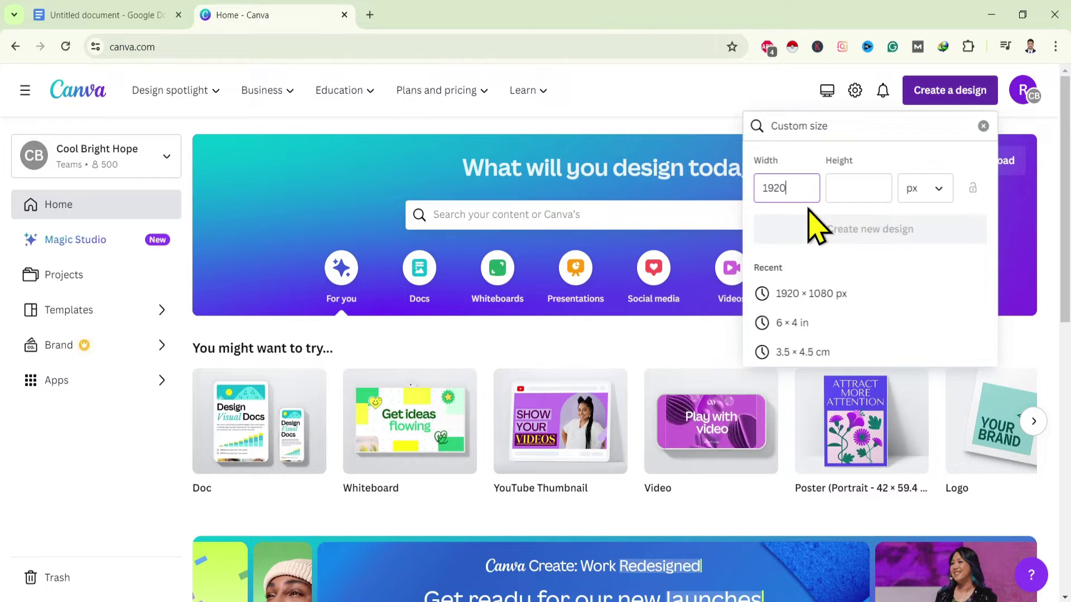
key(Tab)
text(10)
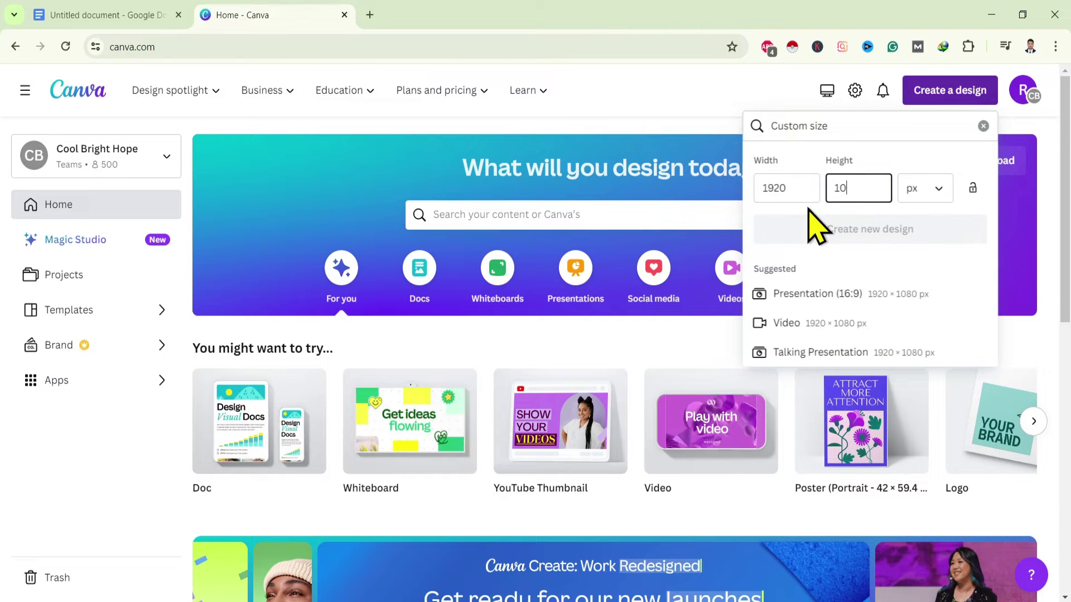
text(80)
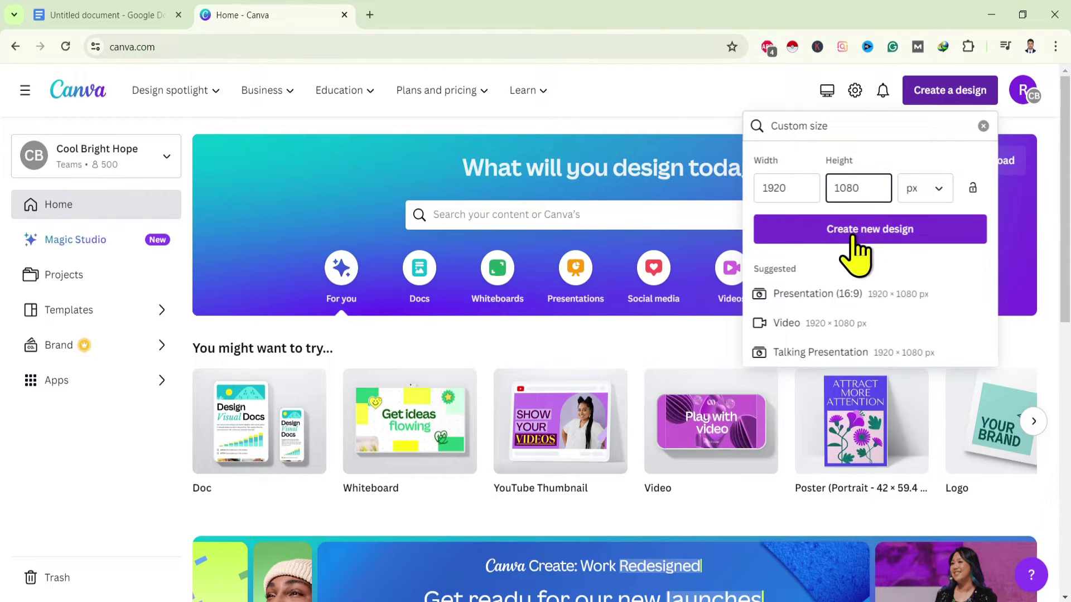
click(883, 234)
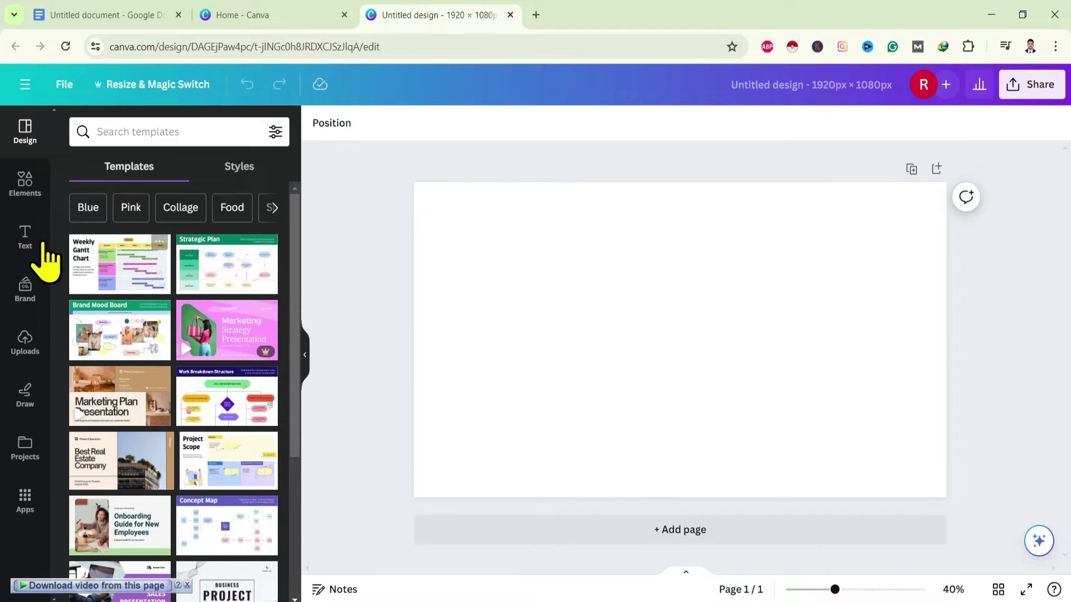
- Add a heading text box reading 'Curve Text In Google Docs' to the design
click(25, 237)
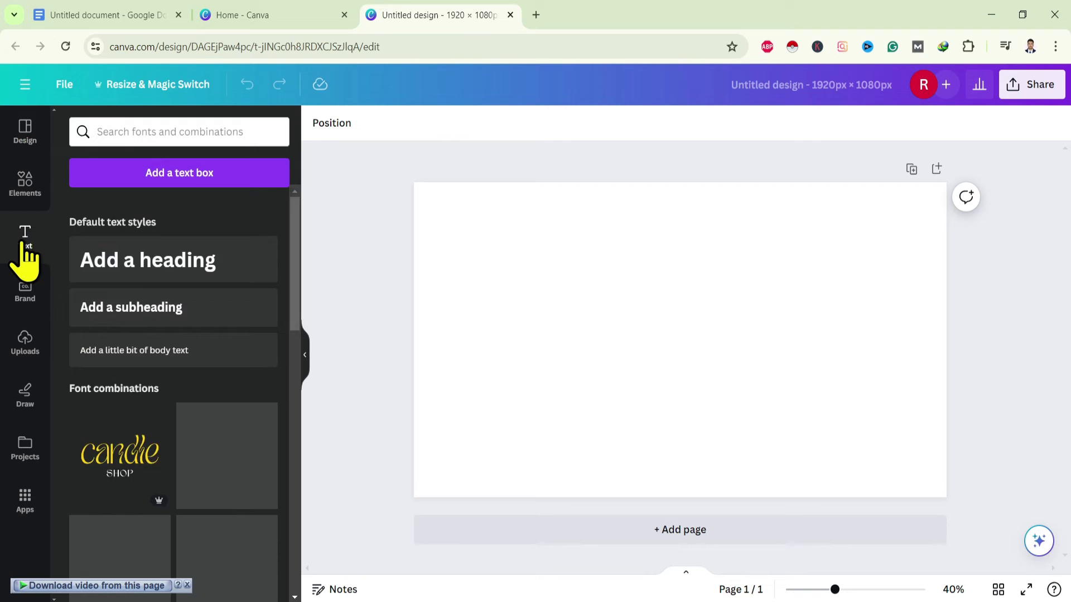
click(161, 270)
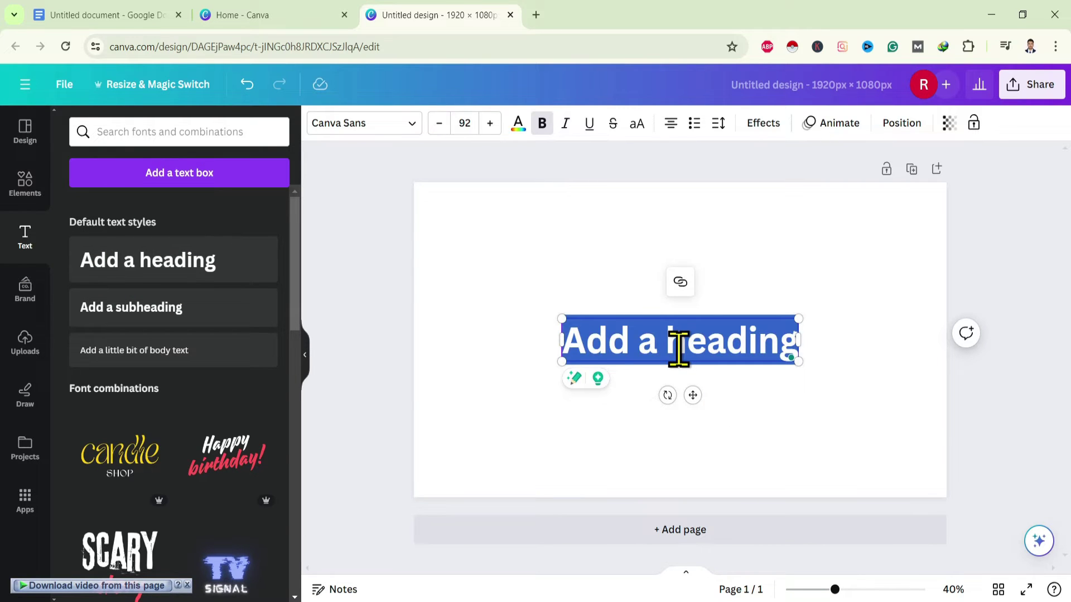
text(Curve Te)
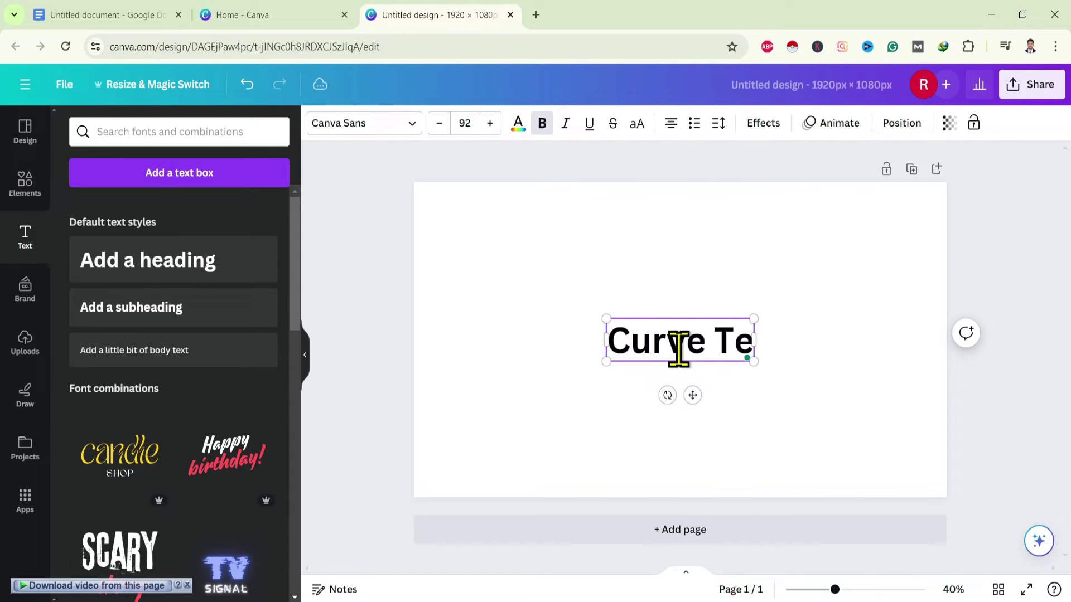
text(xt In Google)
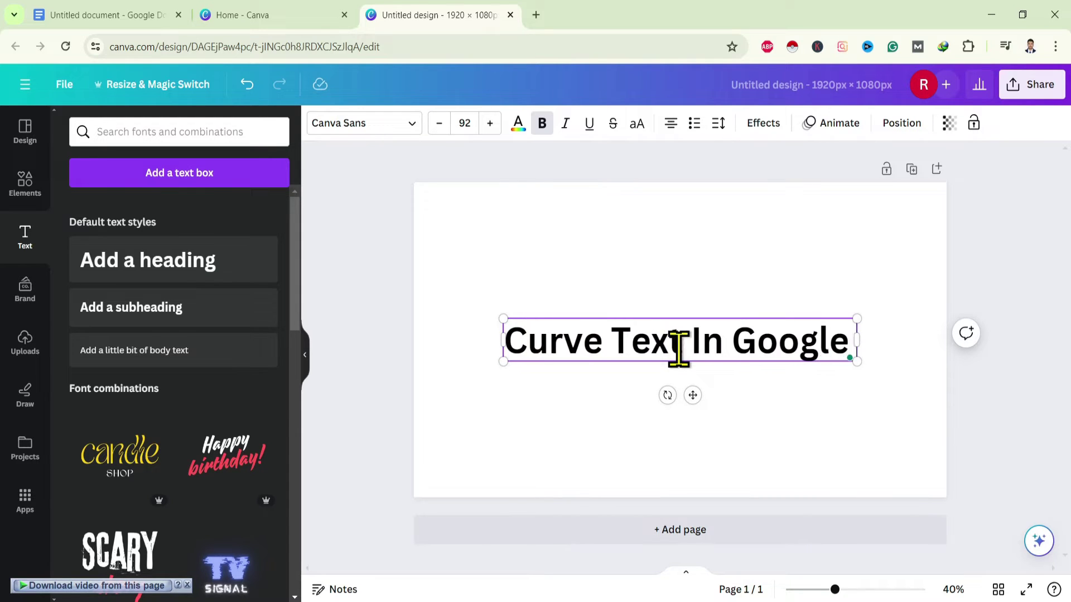
text( Docs)
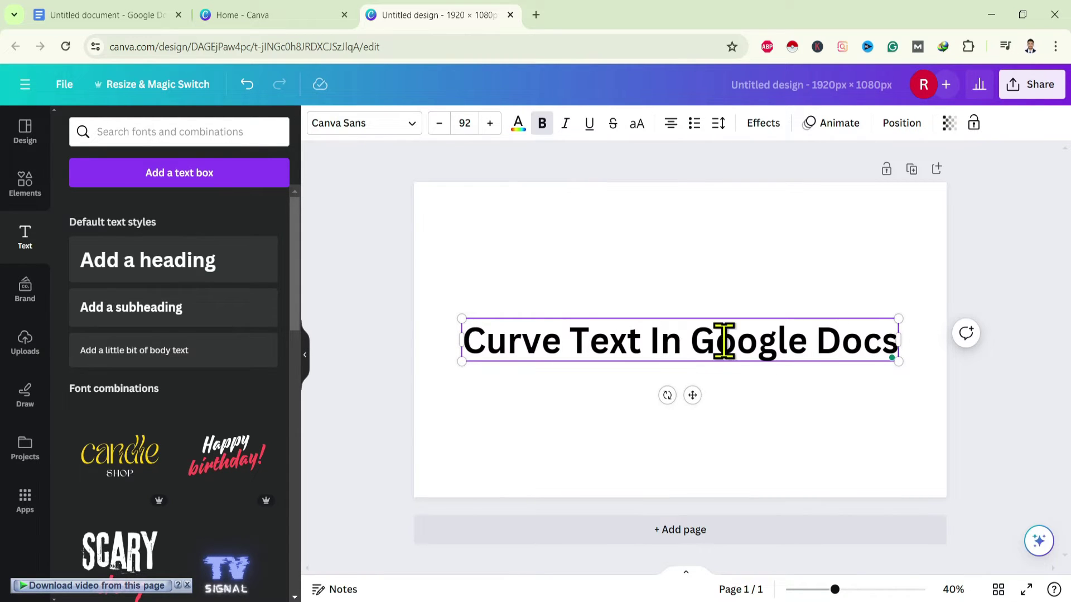
- Apply the Curve text effect to the heading, move it higher, and set curve to about 38
click(763, 124)
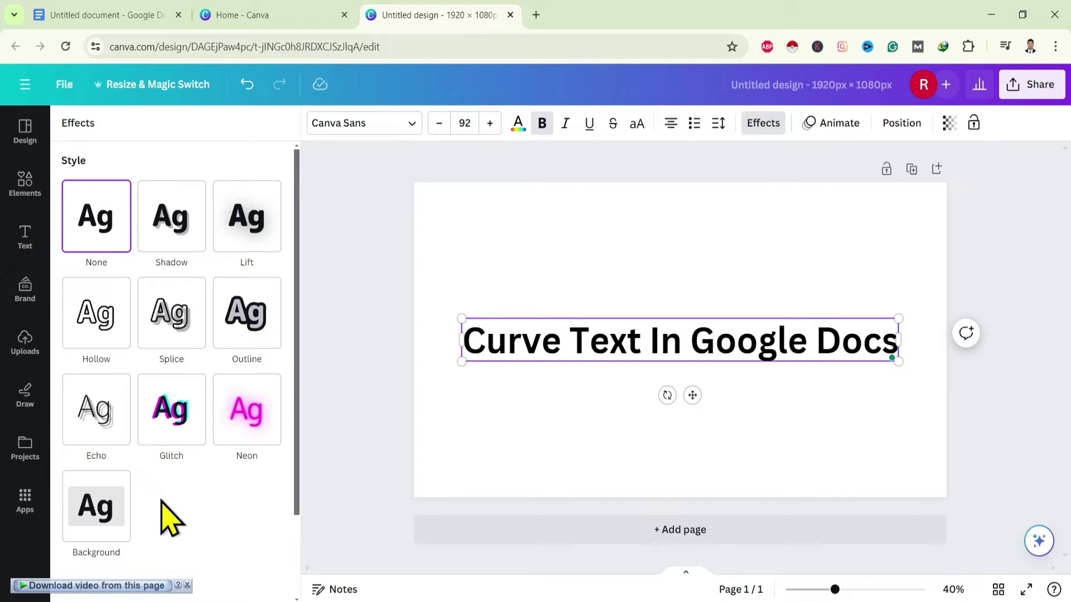
scroll(167, 519, down, 2)
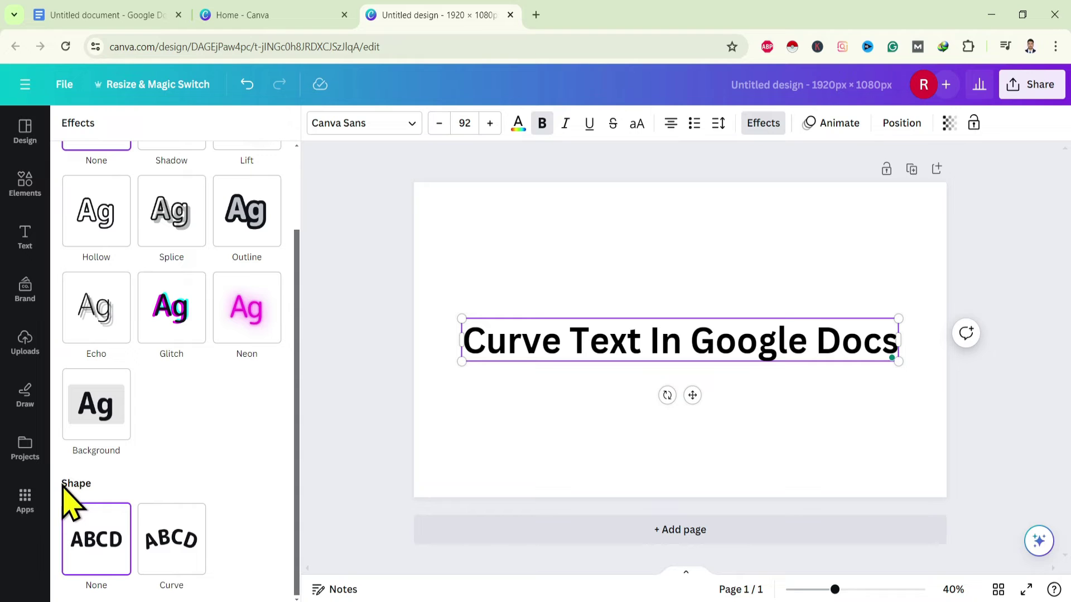
click(175, 550)
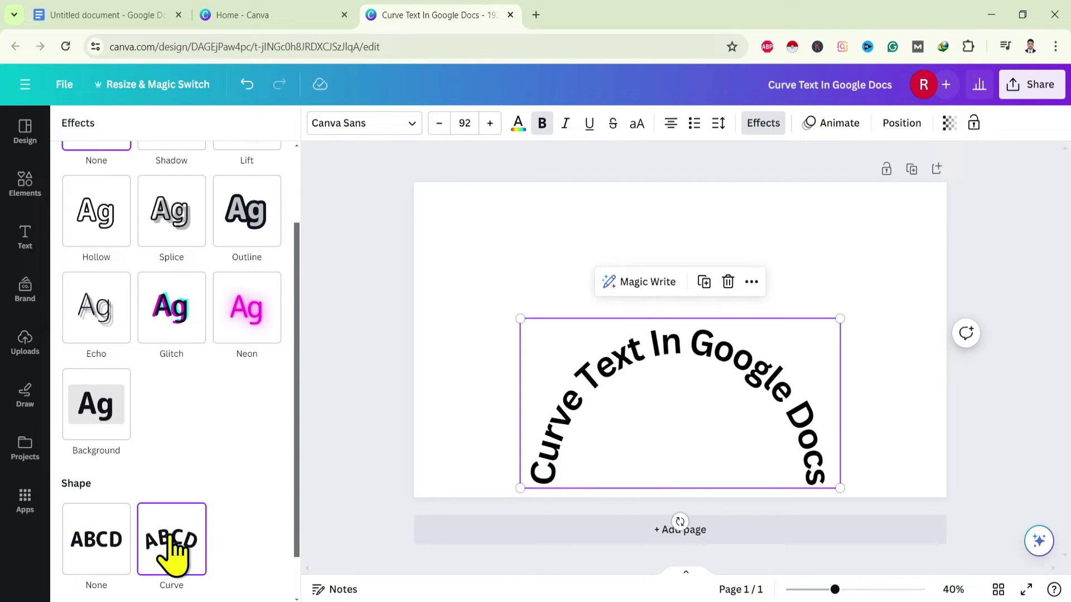
drag(717, 365, 708, 273)
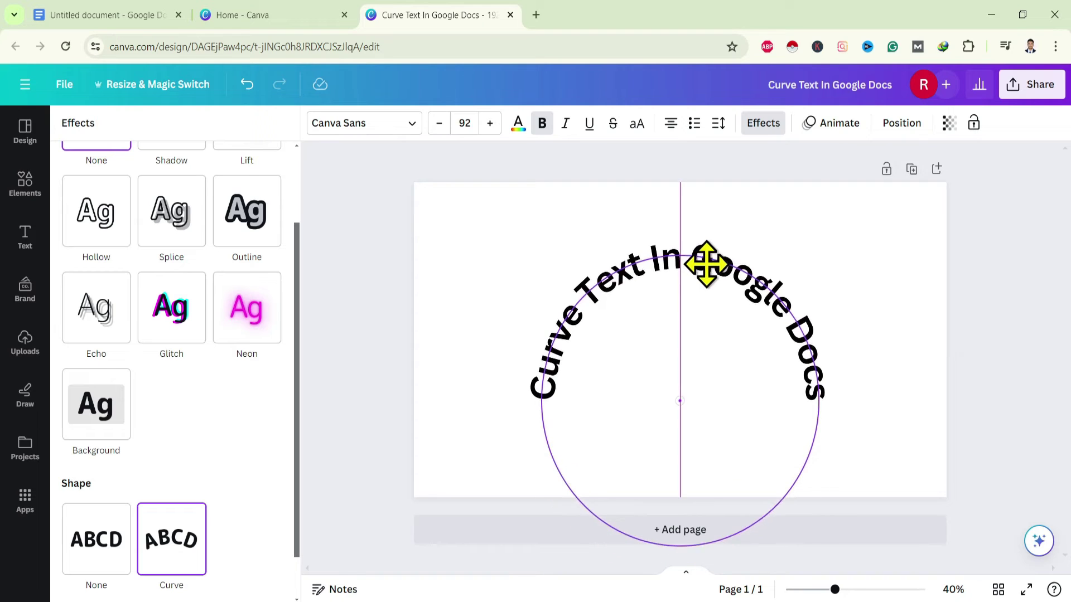
scroll(196, 521, down, 1)
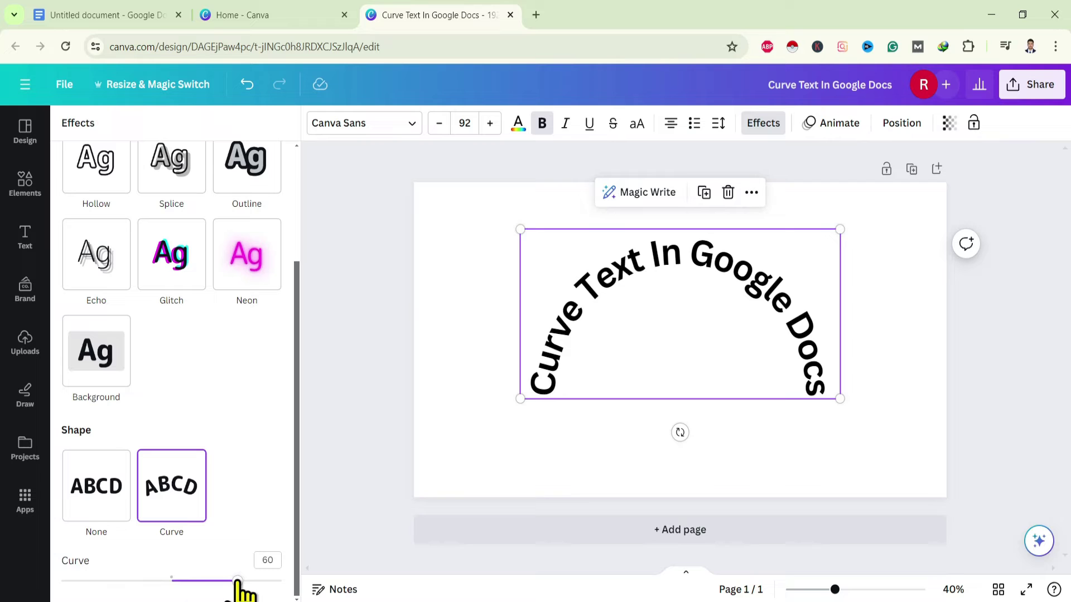
mouse_move(237, 580)
mouse_down()
mouse_move(139, 580)
mouse_move(213, 581)
mouse_up()
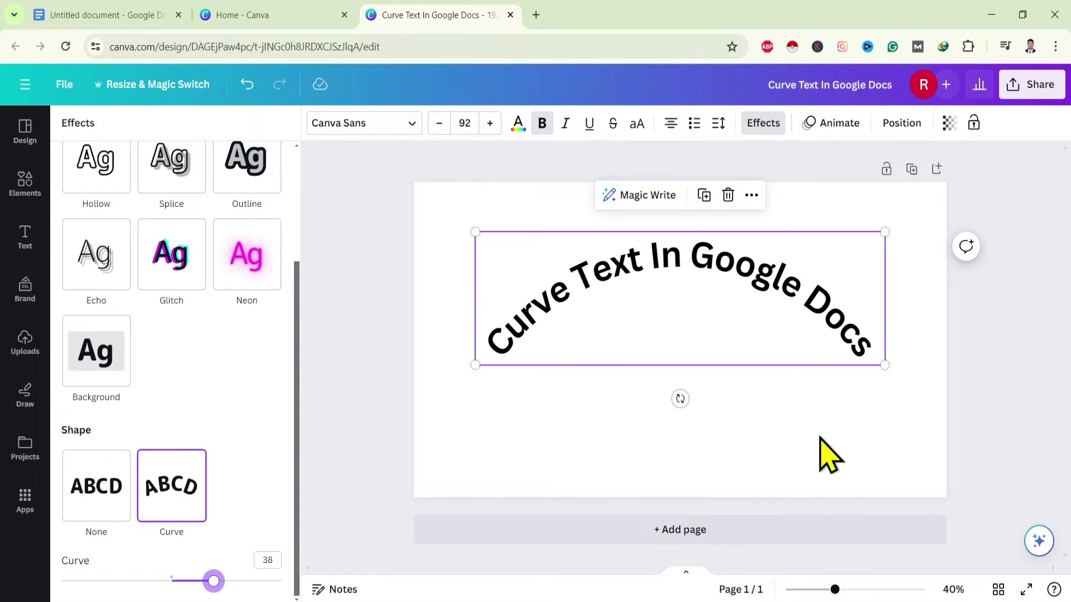
click(760, 424)
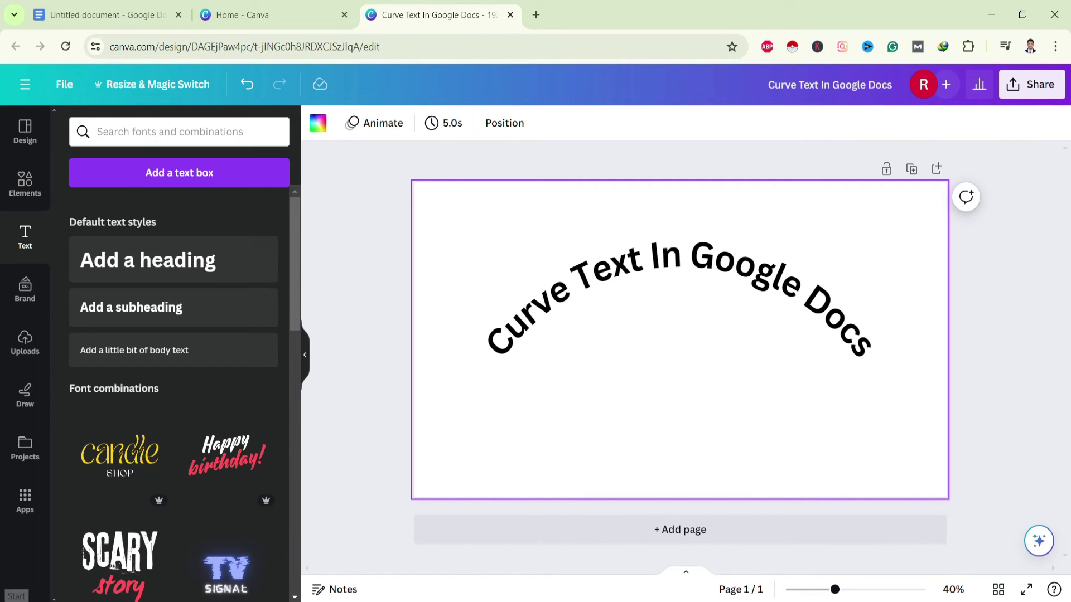
- Launch the Snipping Tool from the Start menu search
key(super)
text(sni)
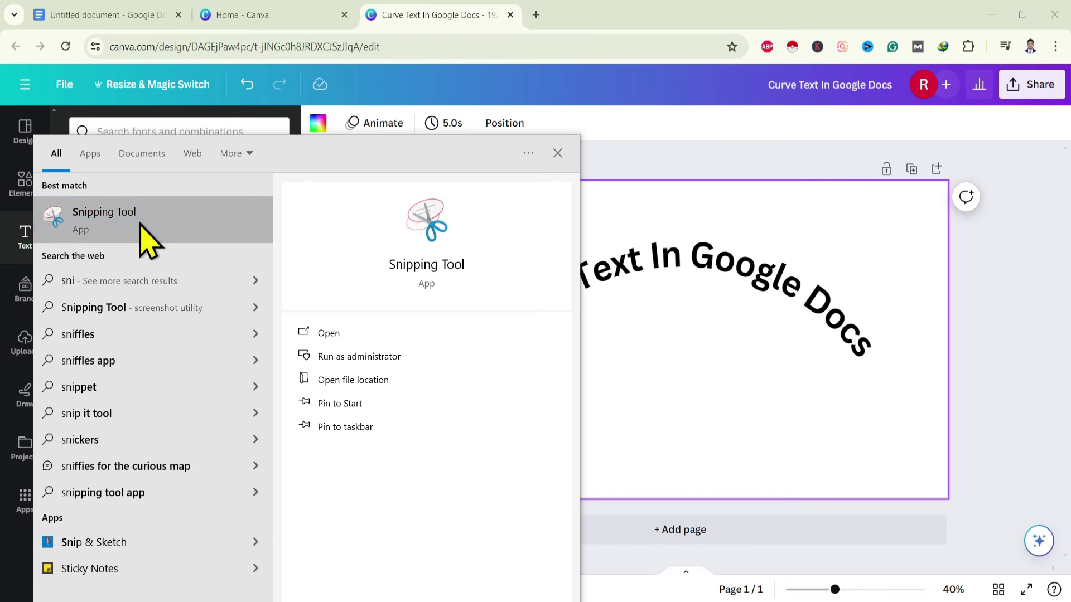
click(146, 237)
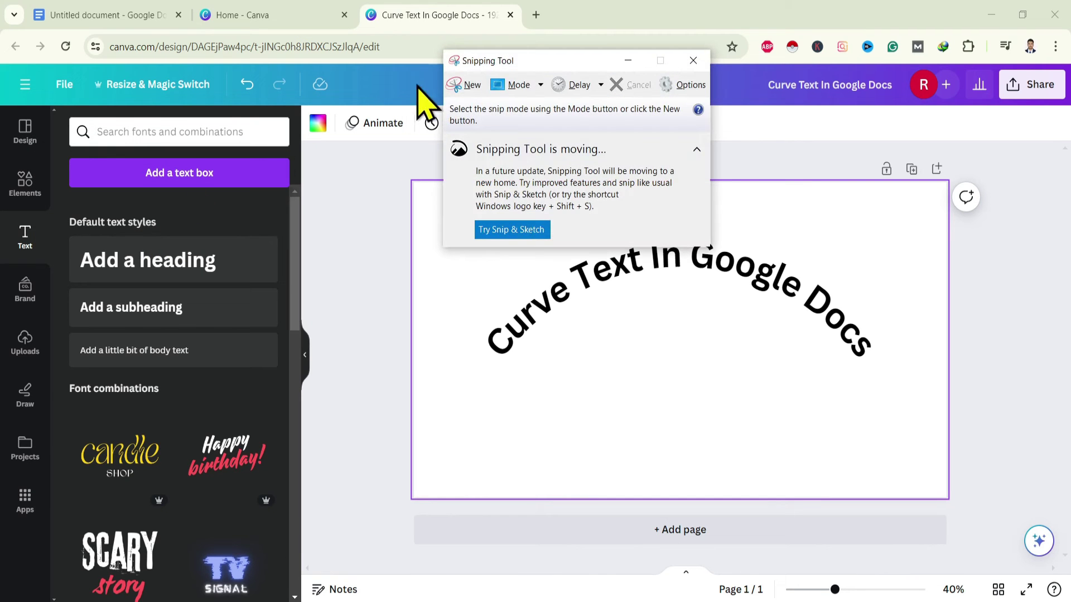
- Snip the area around the curved heading and copy the captured image
click(463, 89)
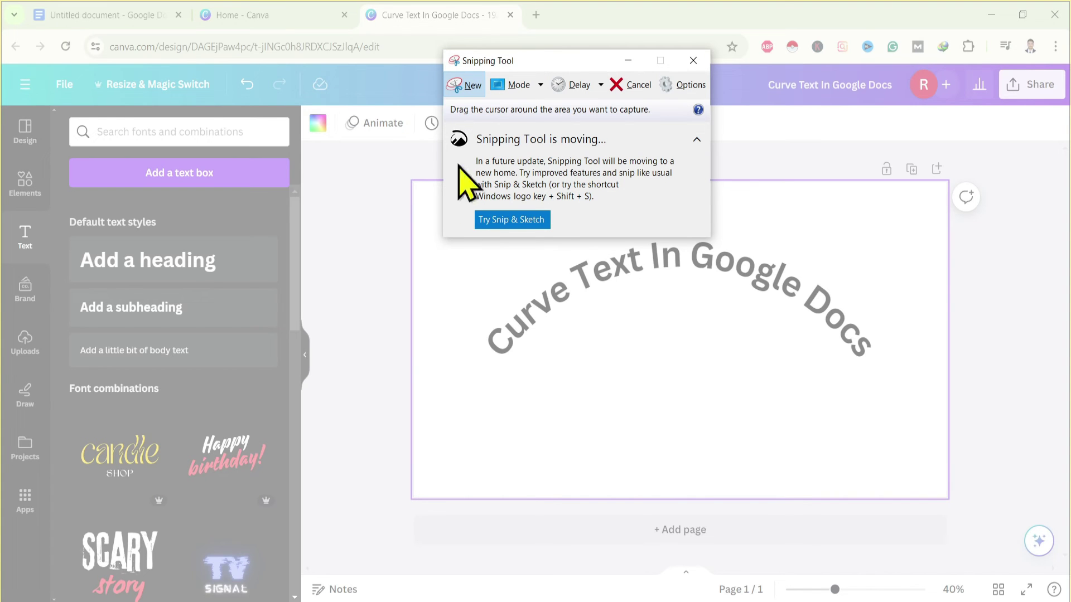
drag(435, 237, 942, 426)
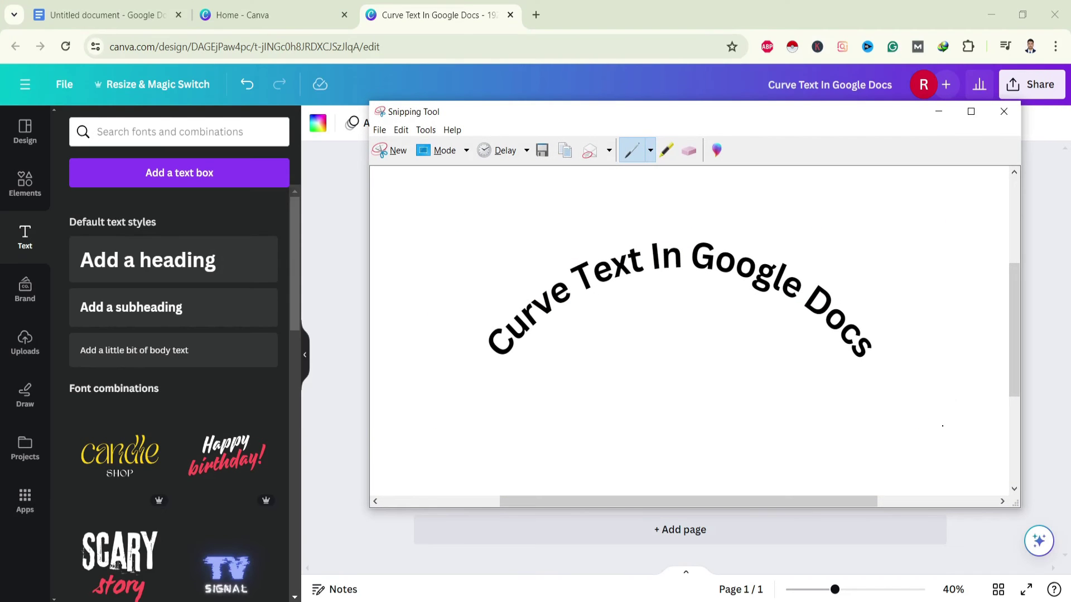
right_click(641, 245)
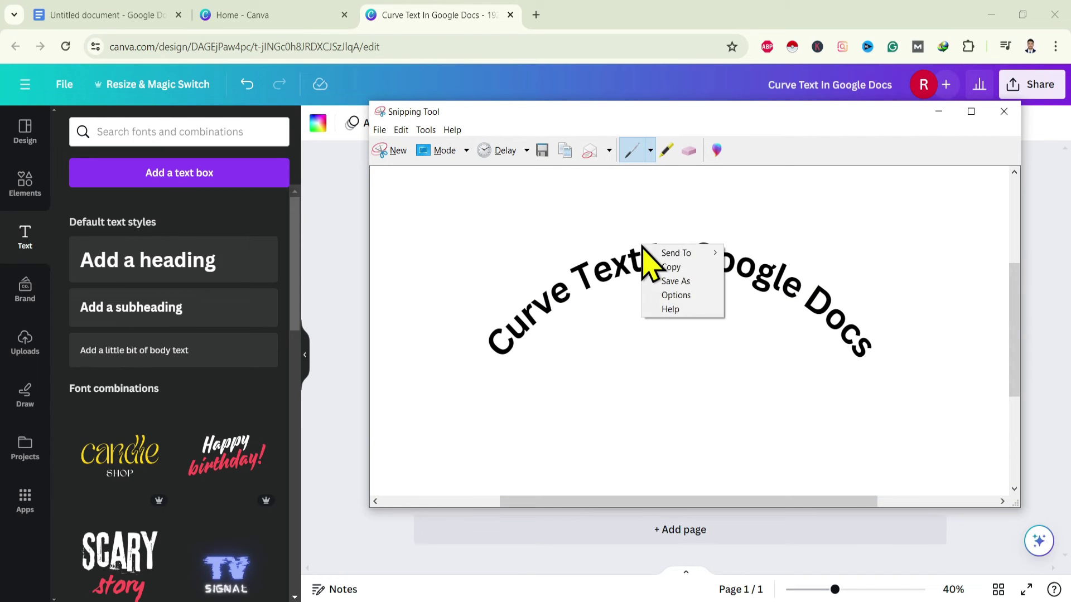
click(667, 269)
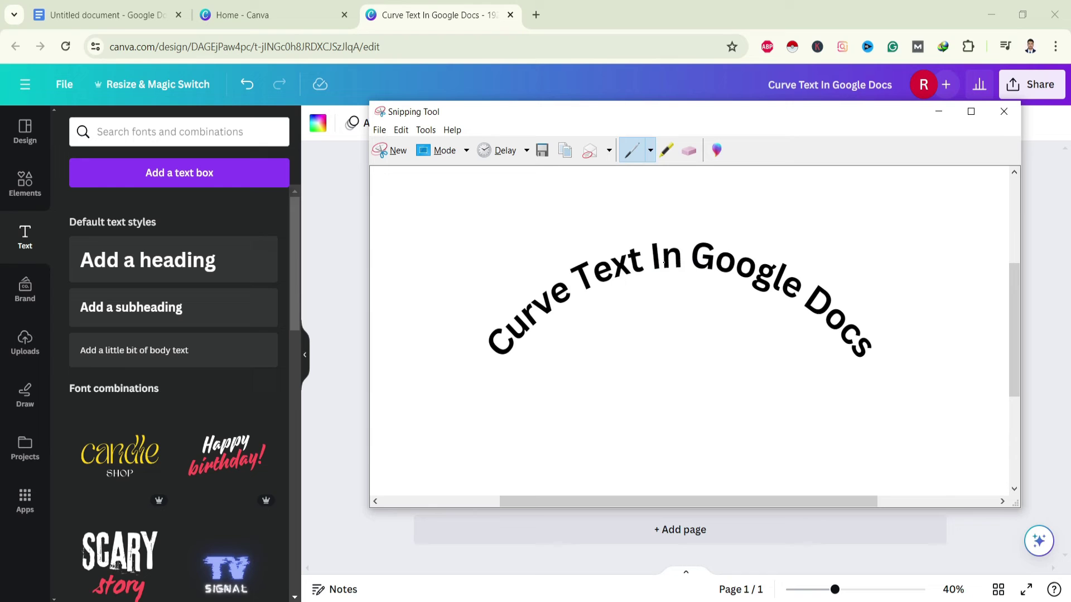
- Paste the curved heading snip into the Google Docs document and select it
click(118, 17)
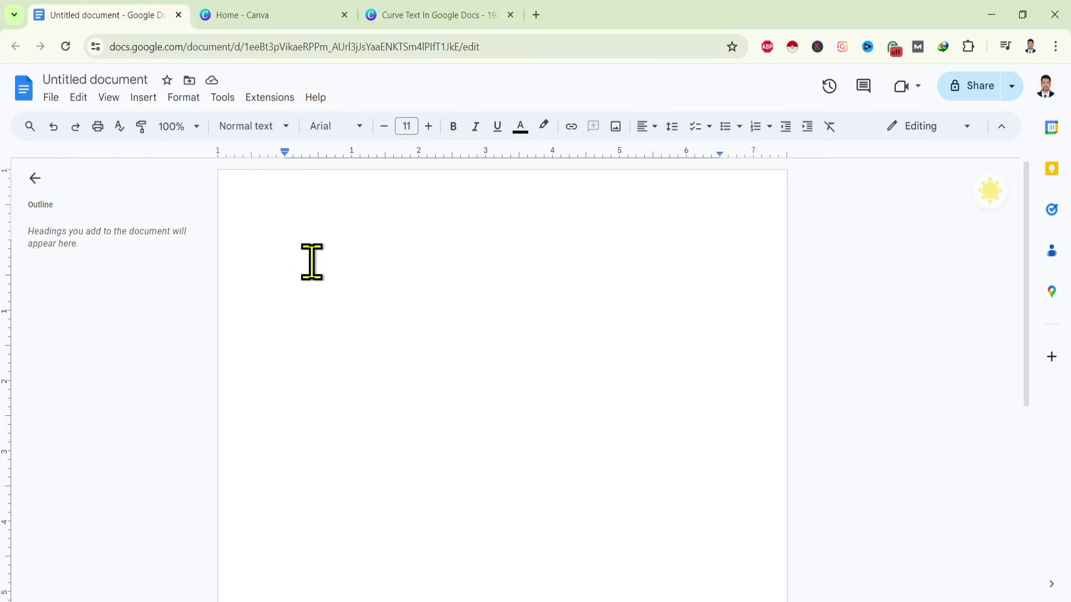
key(ctrl+v)
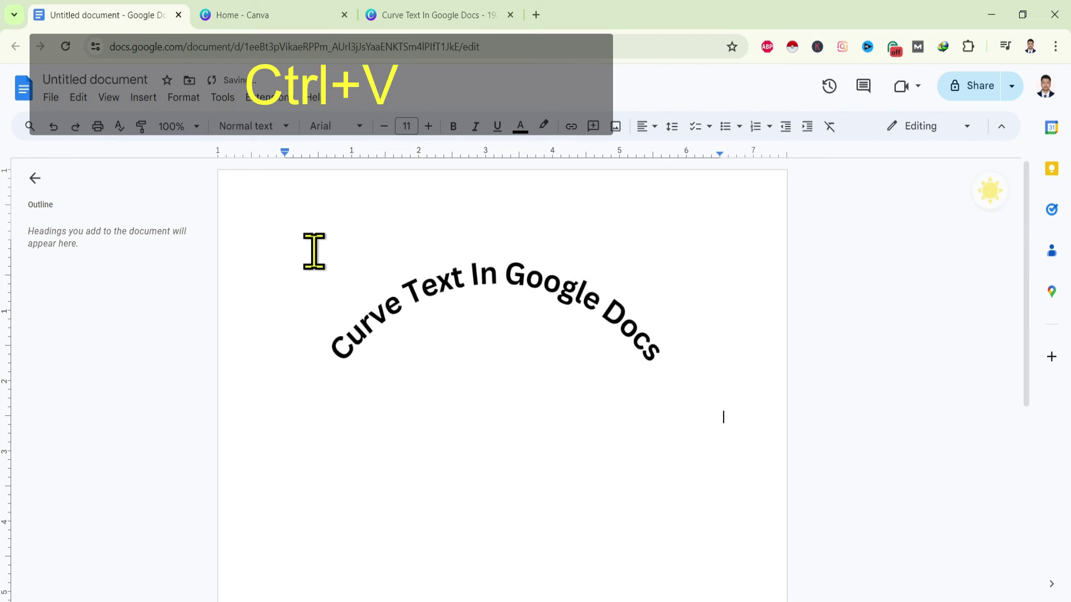
click(478, 299)
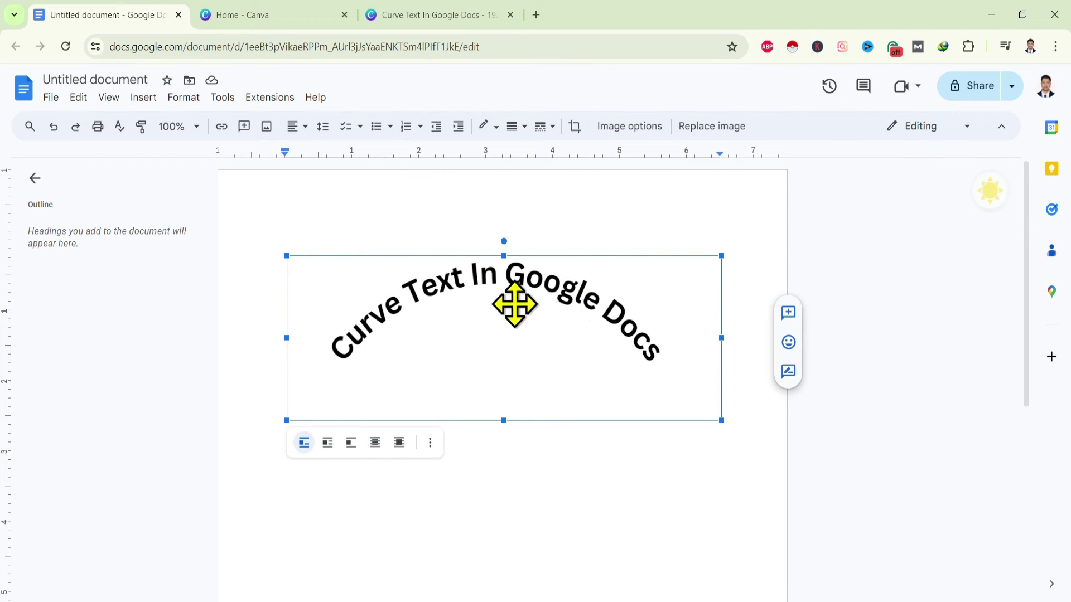
- Set the image to 'In front of text' and drag it near the page centre
click(398, 444)
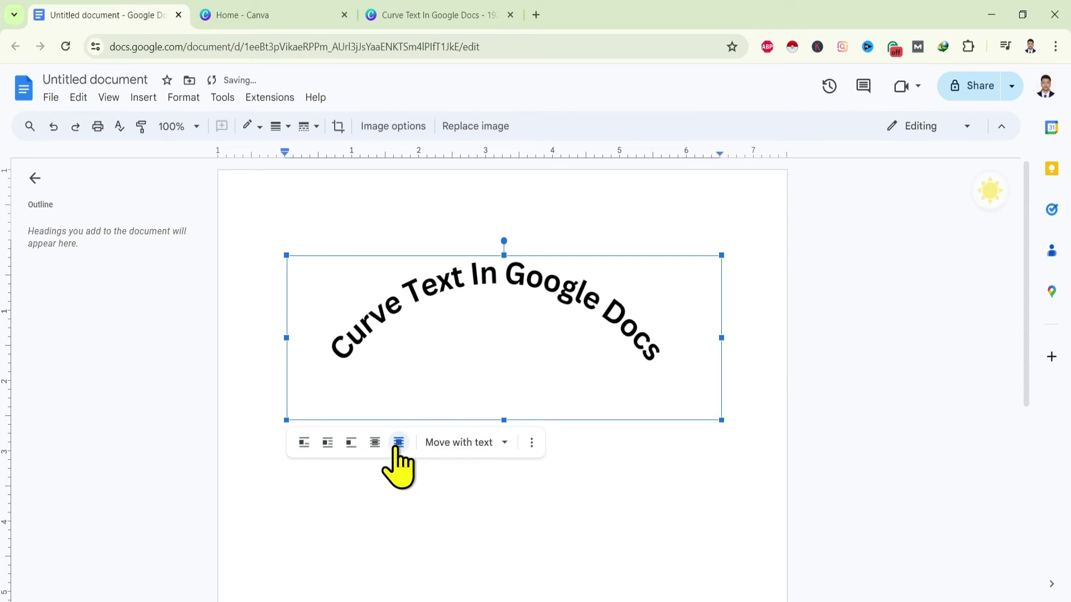
mouse_move(497, 335)
mouse_down()
mouse_move(576, 323)
mouse_move(454, 318)
mouse_move(455, 368)
mouse_move(542, 254)
mouse_up()
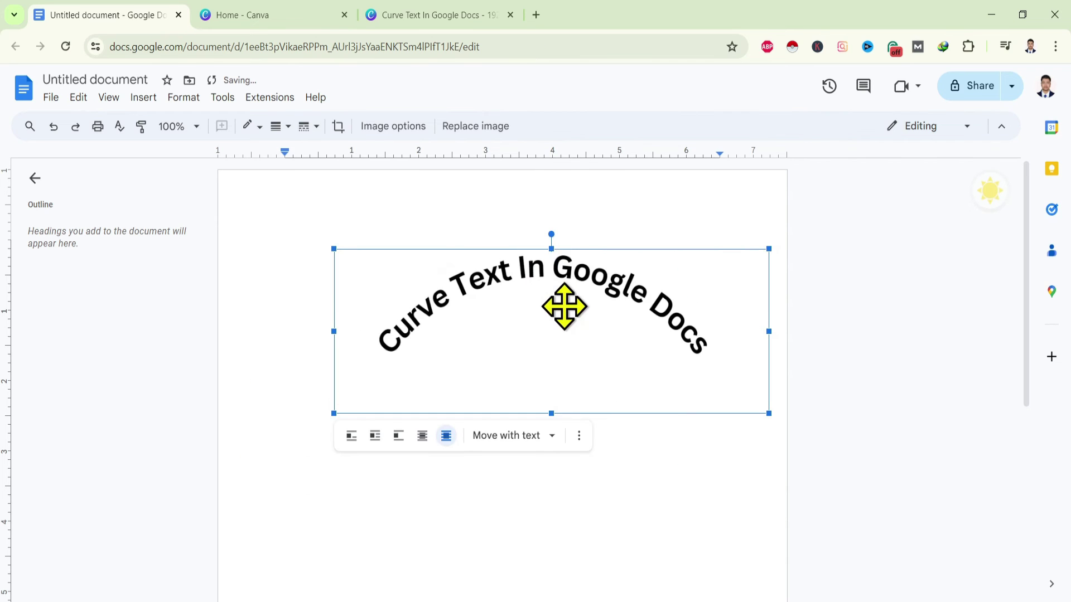
drag(563, 306, 437, 243)
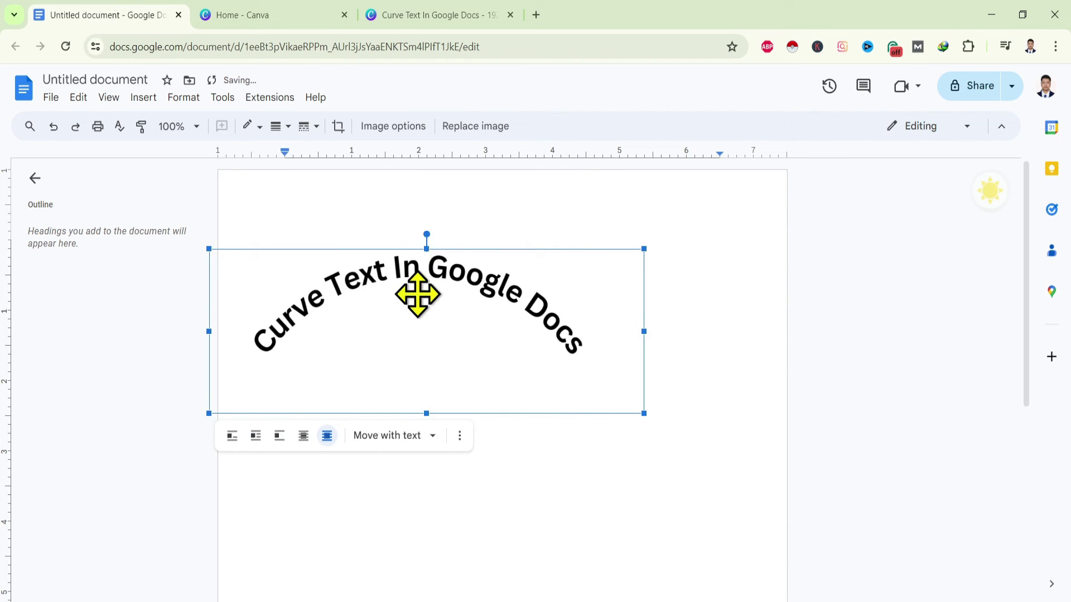
drag(416, 292, 518, 253)
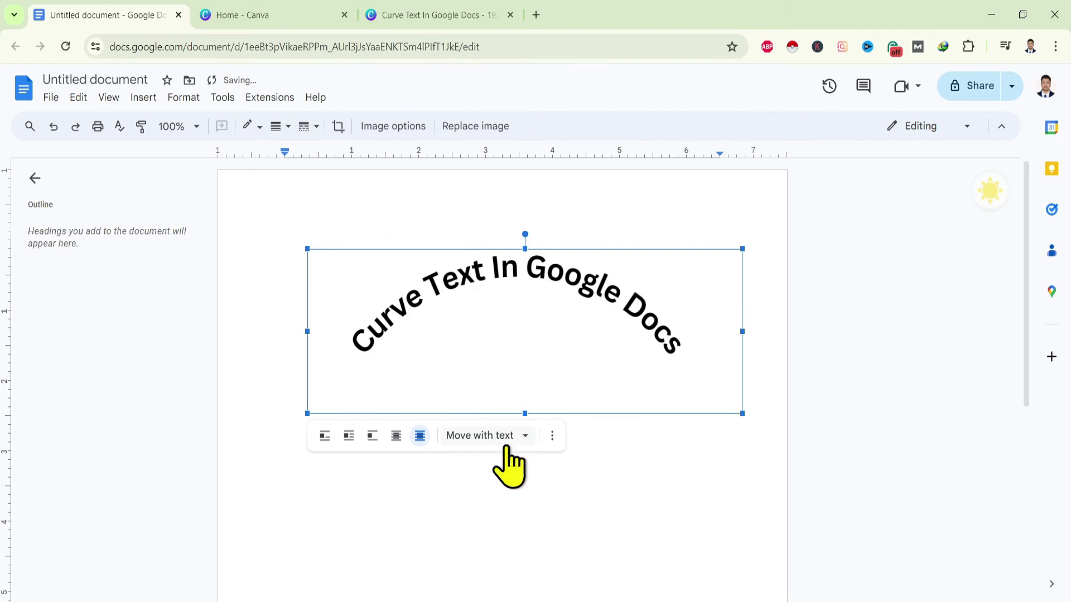
click(491, 437)
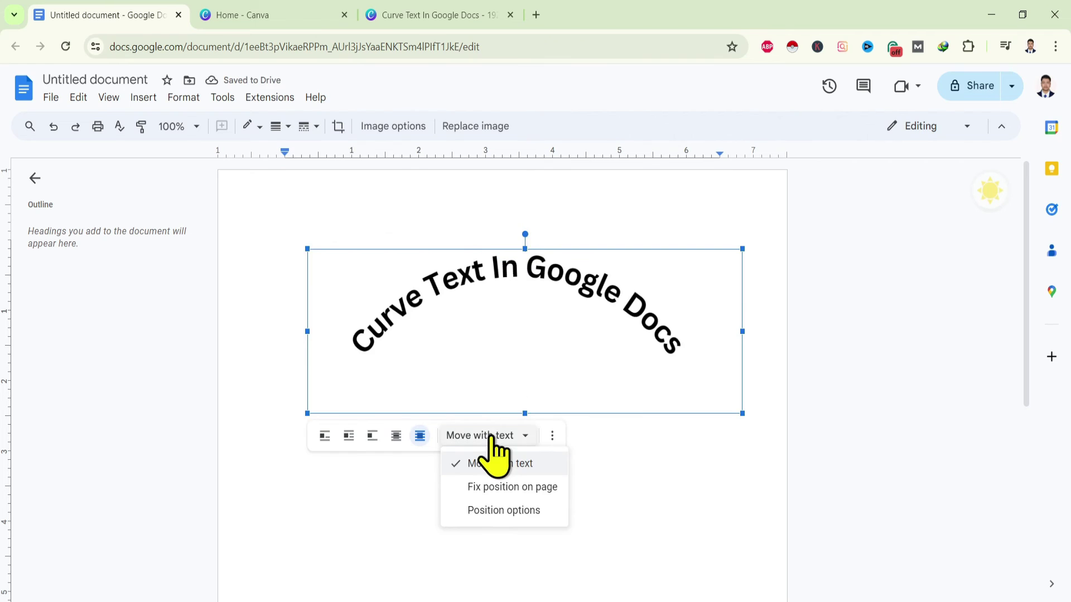
- Fix the image's position on the page, shrink it slightly, and centre it near the top
click(500, 488)
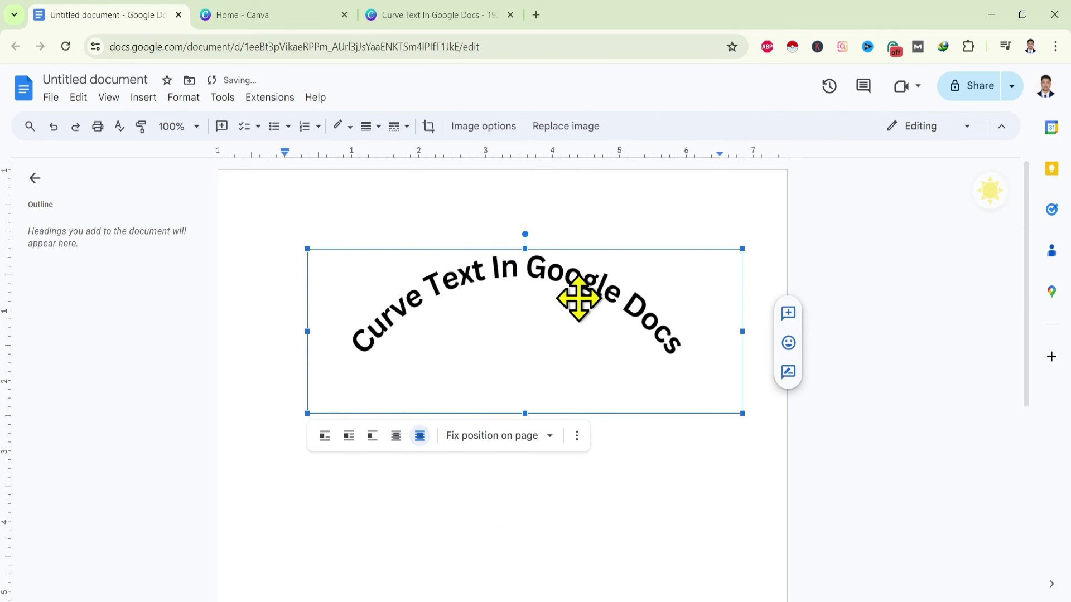
mouse_move(576, 297)
mouse_down()
mouse_move(501, 197)
mouse_move(468, 210)
mouse_move(418, 195)
mouse_move(656, 218)
mouse_move(539, 311)
mouse_up()
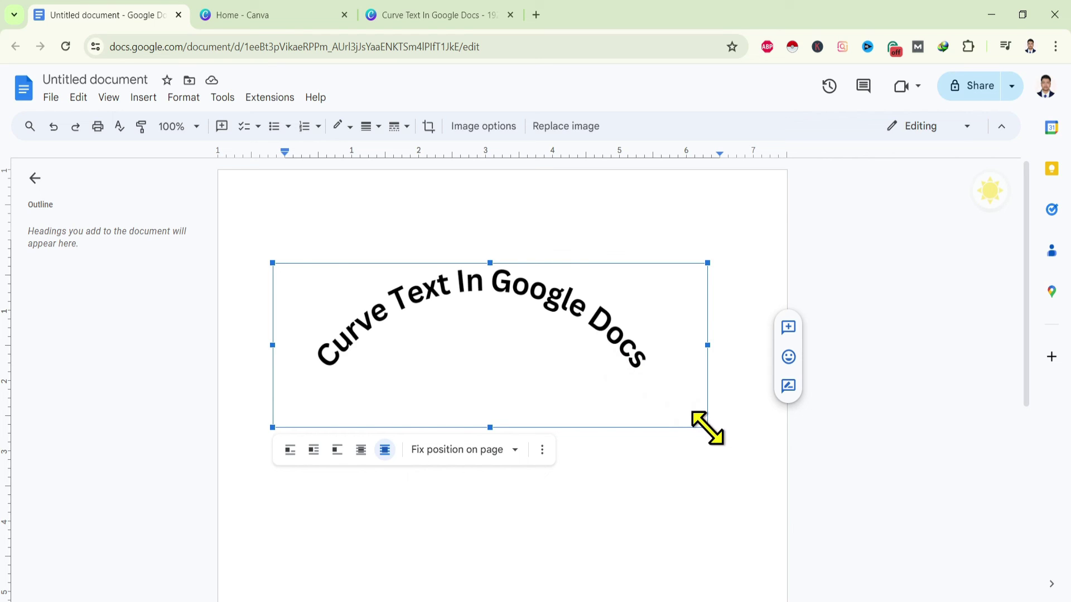
mouse_move(707, 427)
mouse_down()
mouse_move(579, 373)
mouse_move(708, 427)
mouse_up()
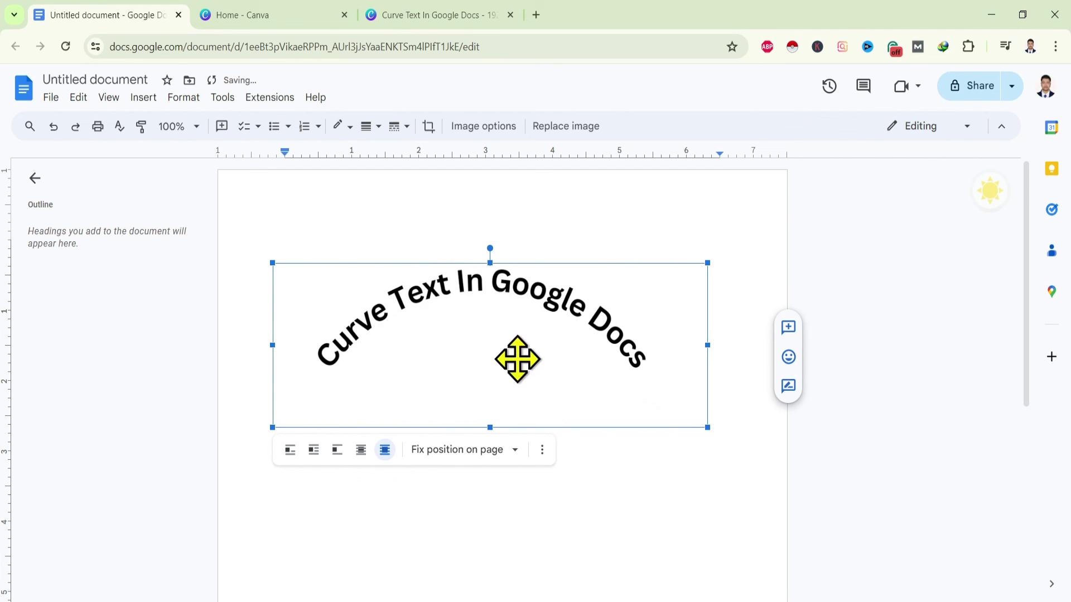
drag(518, 360, 537, 360)
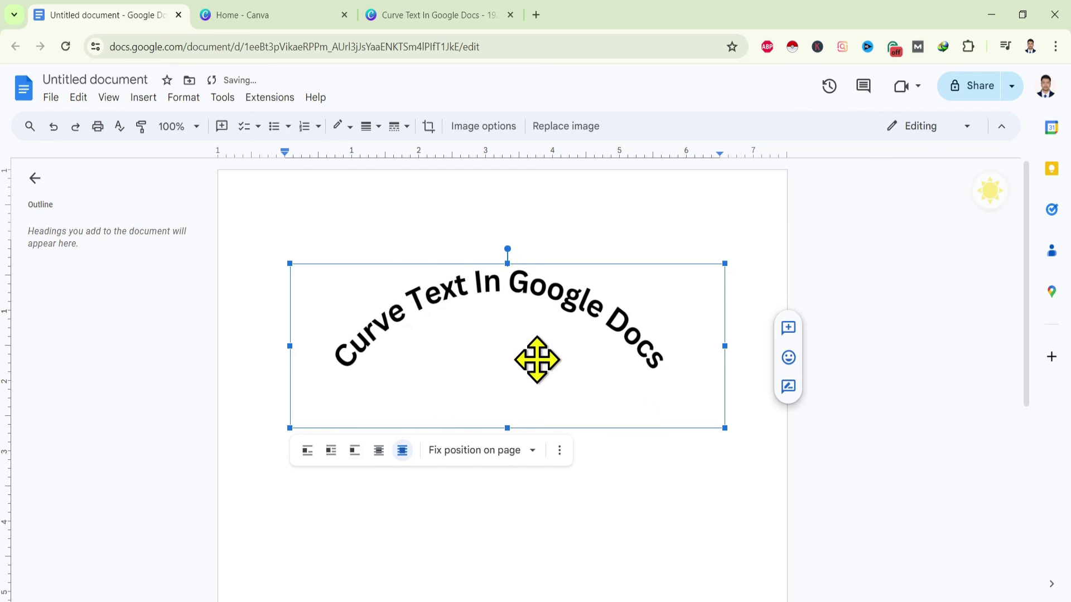